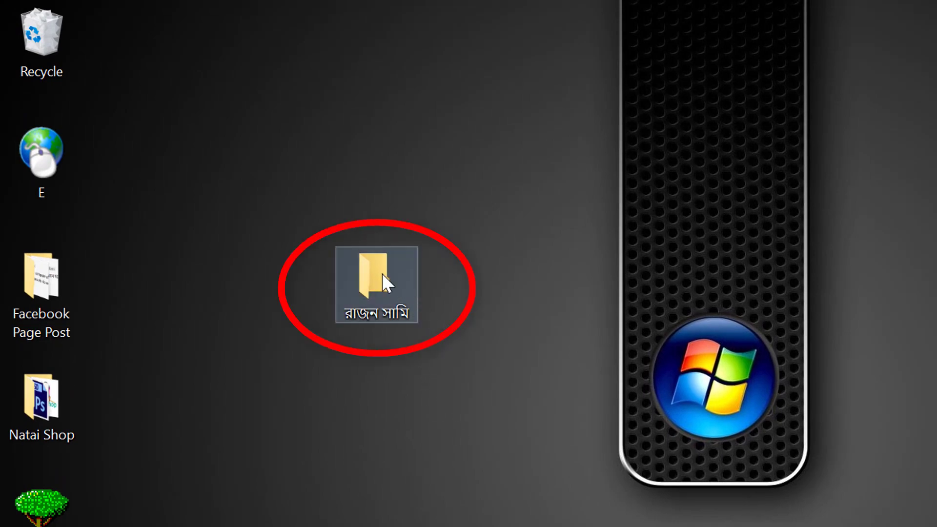
- Delete the Bangla-named folder from the desktop
{"action": "left_click", "coordinate": [382, 283]}
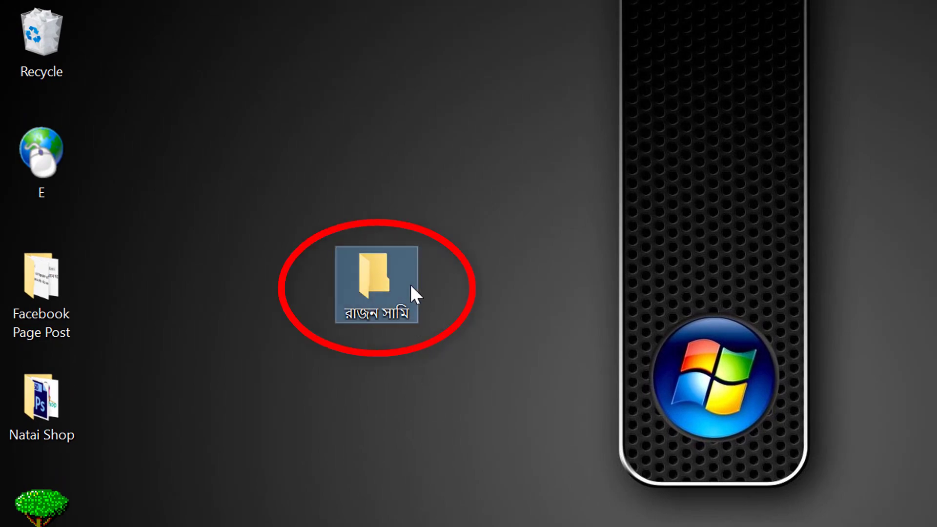
{"action": "left_click", "coordinate": [420, 366]}
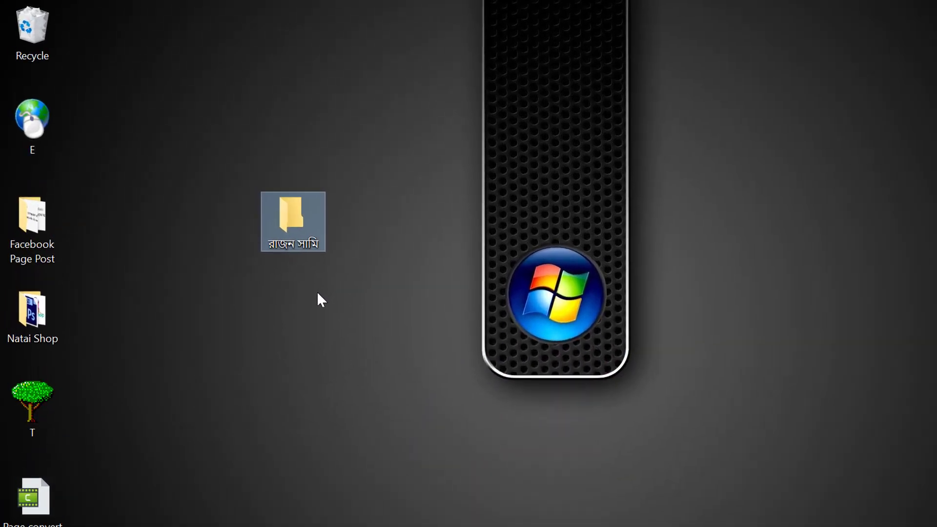
{"action": "key", "text": "Delete"}
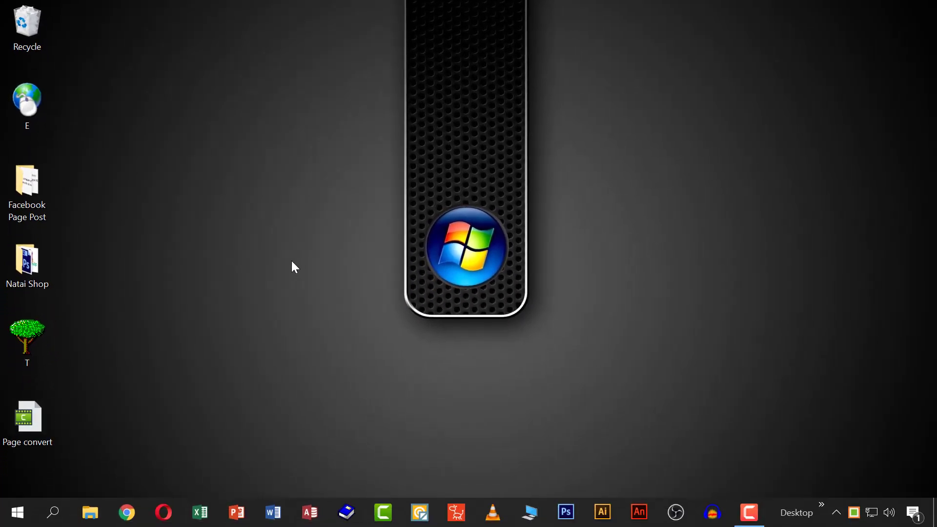
{"action": "left_click", "coordinate": [31, 192]}
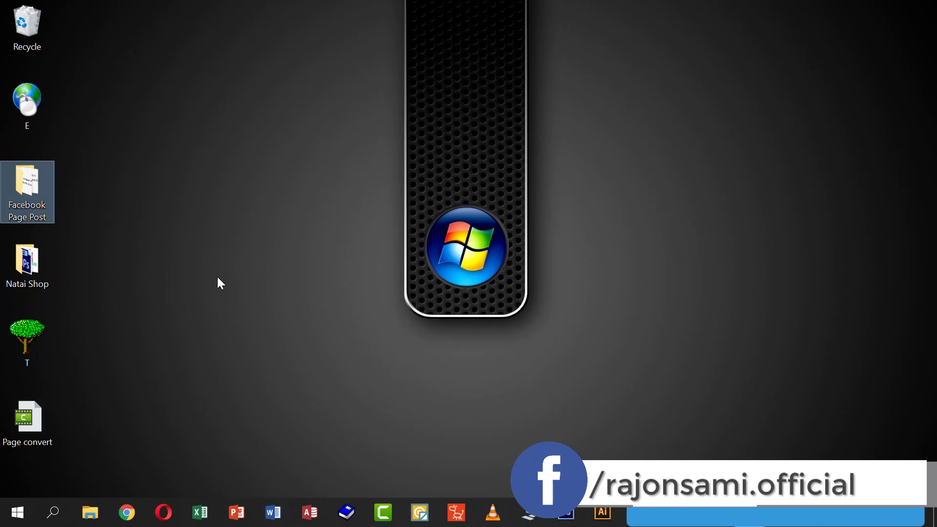
{"action": "left_click", "coordinate": [444, 325]}
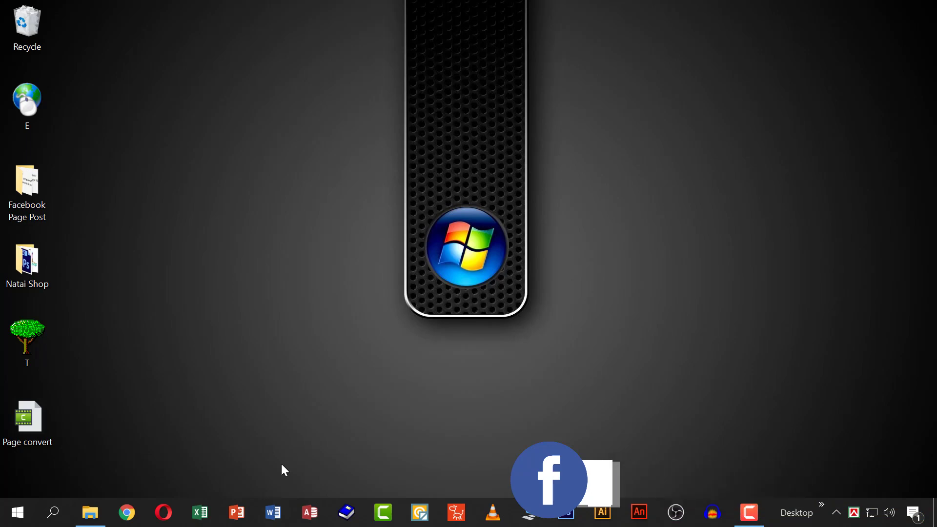
- Create a new folder named 'fsfsf' inside the 168. Folder Name in Bangla folder
{"action": "left_click", "coordinate": [91, 512]}
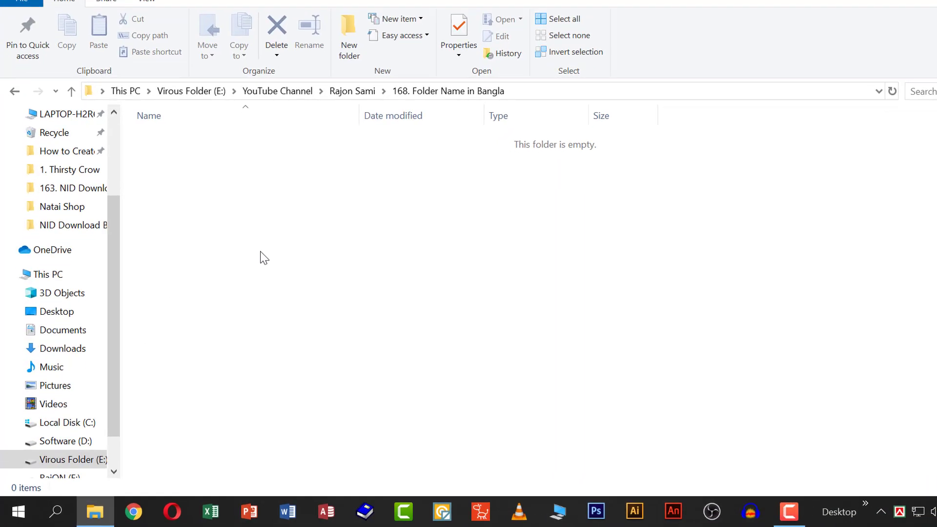
{"action": "right_click", "coordinate": [251, 264]}
{"action": "left_click", "coordinate": [636, 297]}
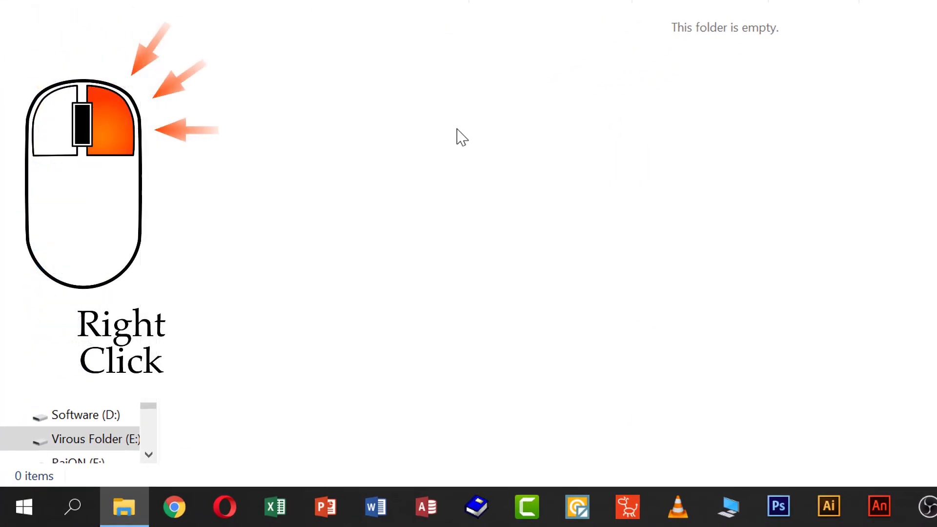
{"action": "right_click", "coordinate": [457, 130]}
{"action": "mouse_move", "coordinate": [610, 384]}
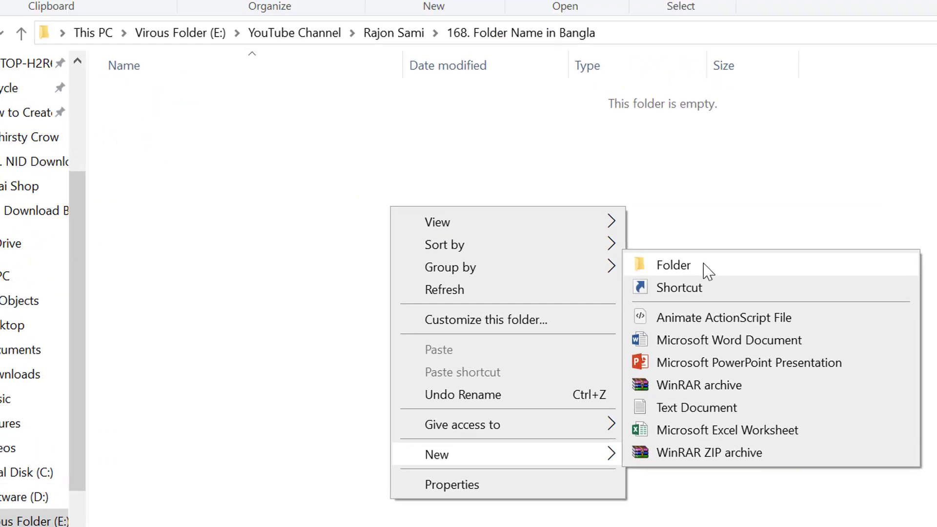
{"action": "left_click", "coordinate": [762, 190]}
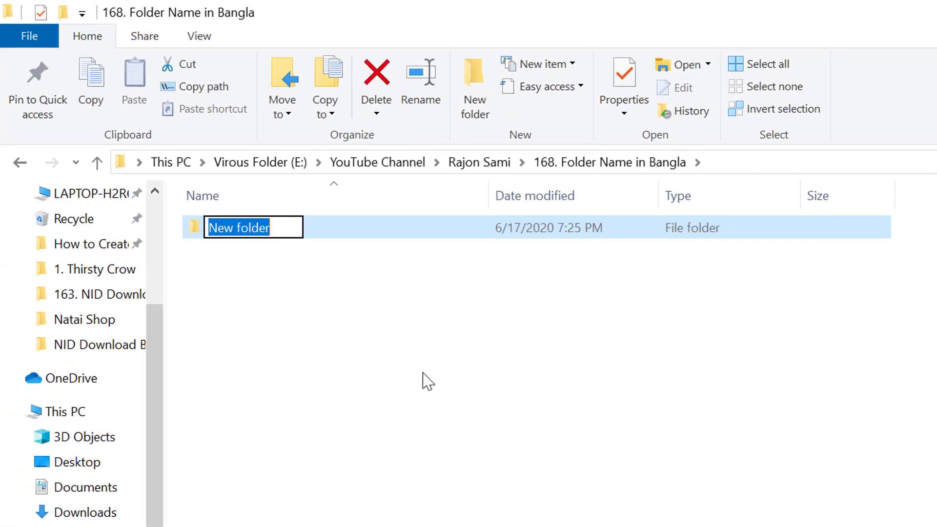
{"action": "type", "text": "fsfsf"}
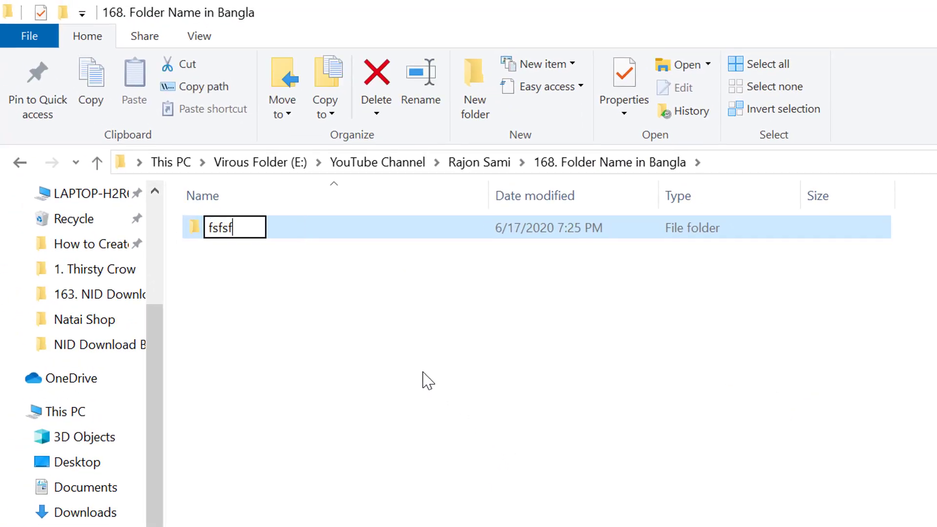
{"action": "left_click", "coordinate": [656, 397]}
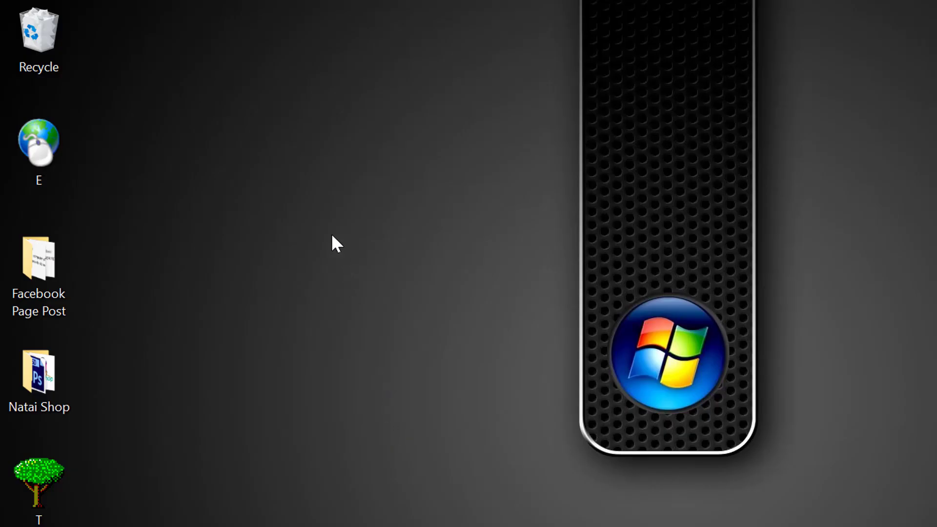
- Create a new desktop folder and type a person's English name as its label
{"action": "right_click", "coordinate": [325, 232]}
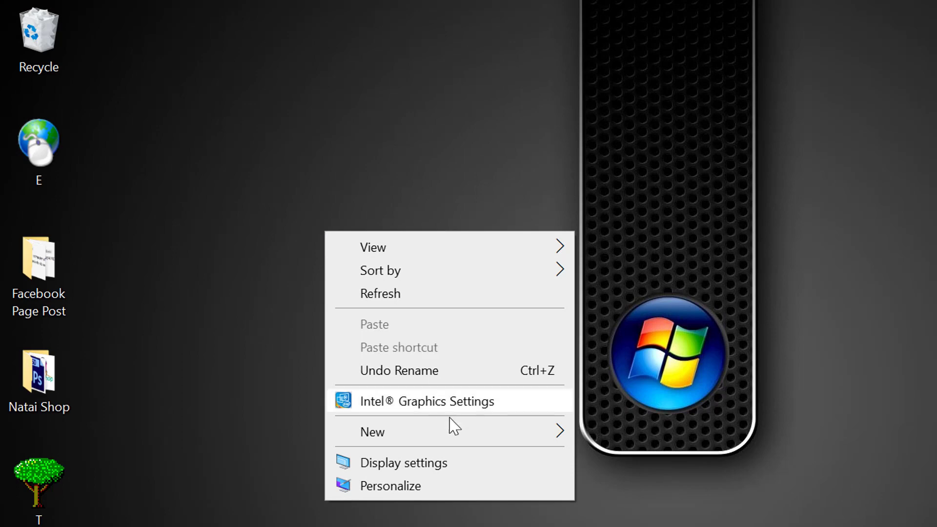
{"action": "mouse_move", "coordinate": [456, 433]}
{"action": "left_click", "coordinate": [647, 438]}
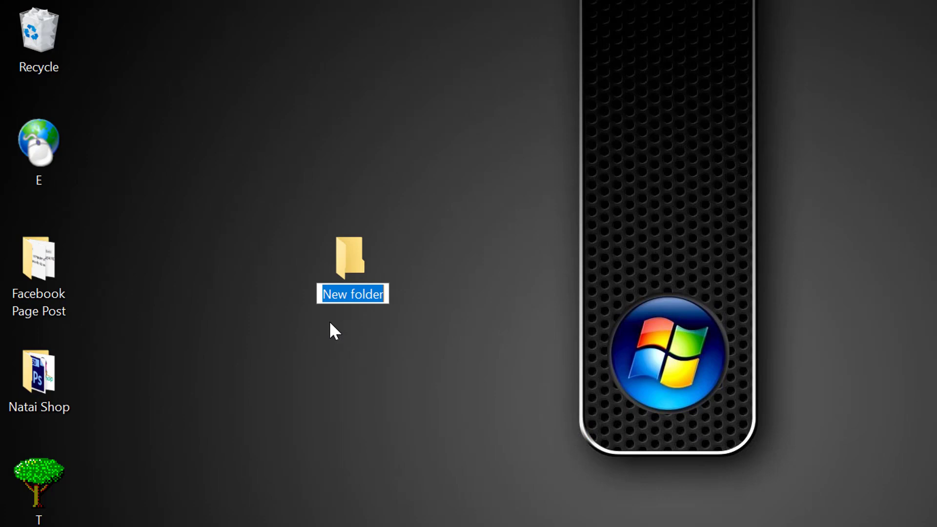
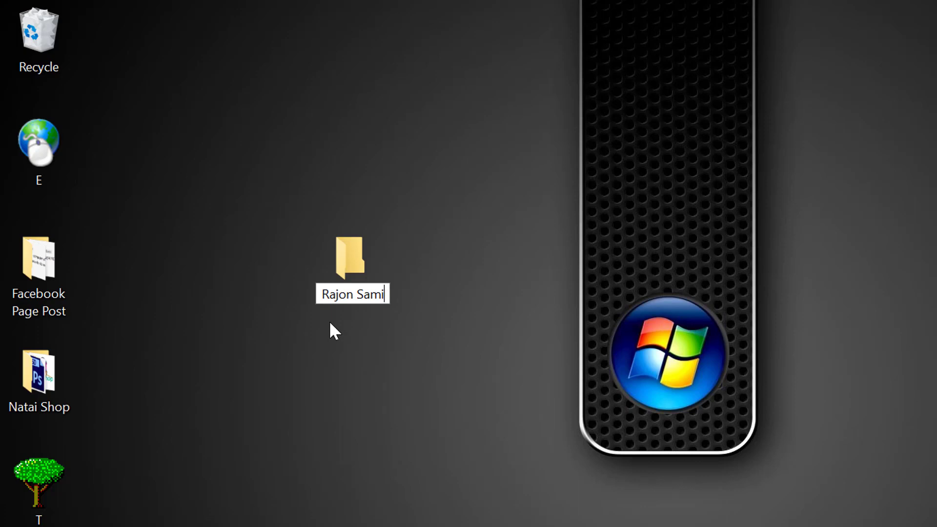
{"action": "left_click", "coordinate": [515, 485]}
{"action": "key", "text": "F12"}
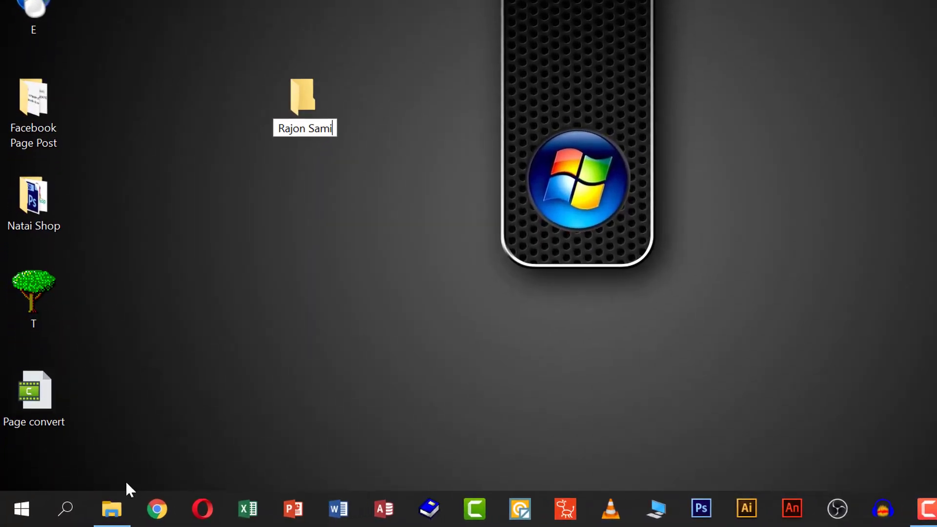
- Search Windows for 'avro' and launch Avro Keyboard
{"action": "left_click", "coordinate": [68, 506]}
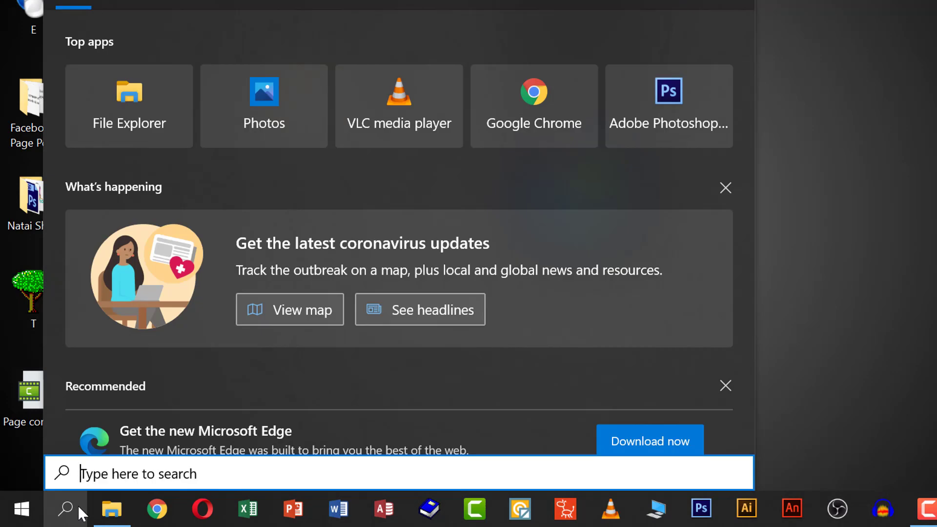
{"action": "type", "text": "avro"}
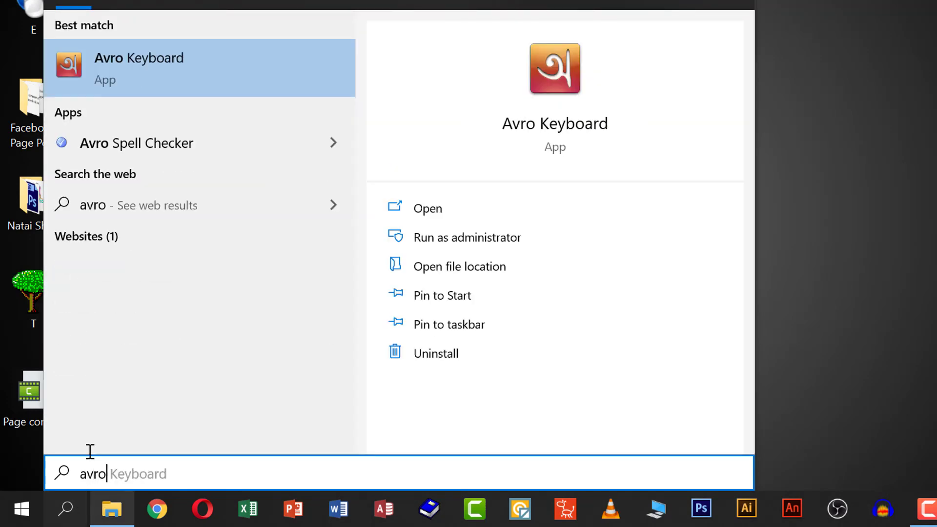
{"action": "left_click", "coordinate": [227, 53]}
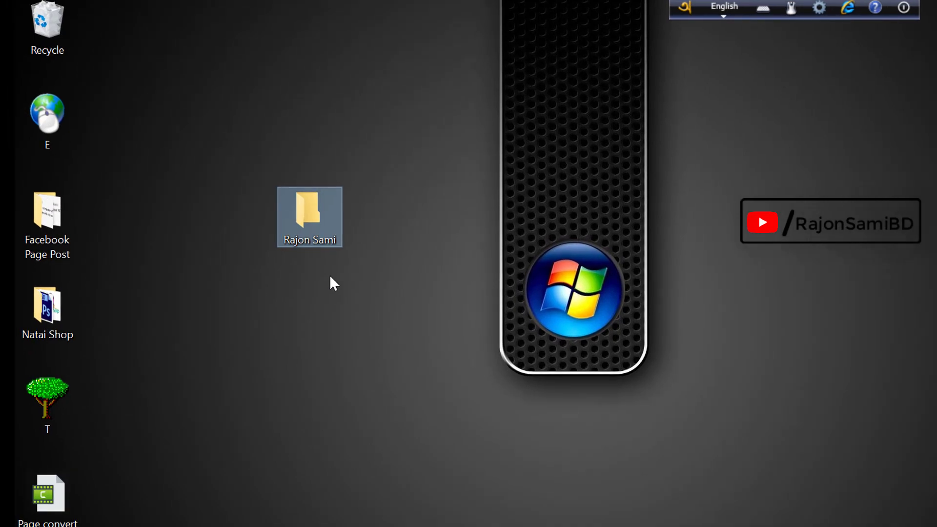
- Start renaming the desktop folder with Avro switched to Bangla typing
{"action": "right_click", "coordinate": [320, 227]}
{"action": "key", "text": "m"}
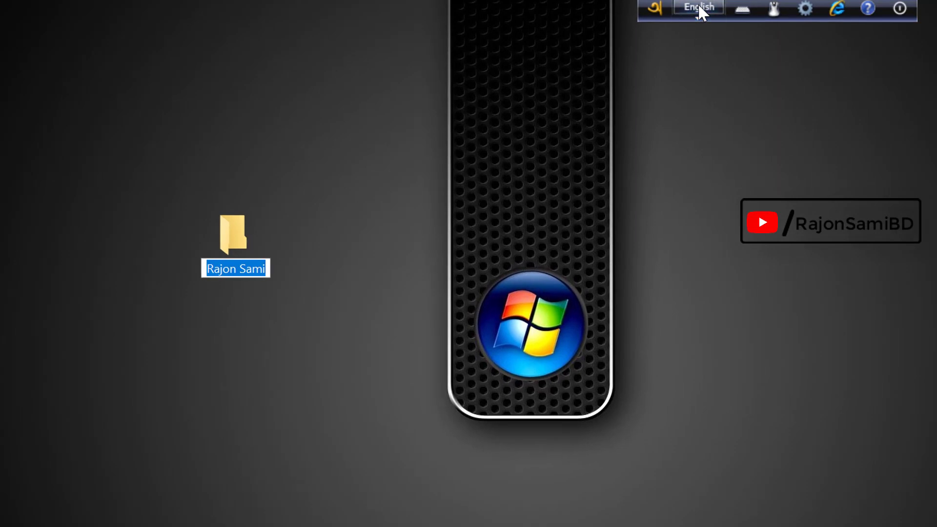
{"action": "left_click", "coordinate": [698, 4]}
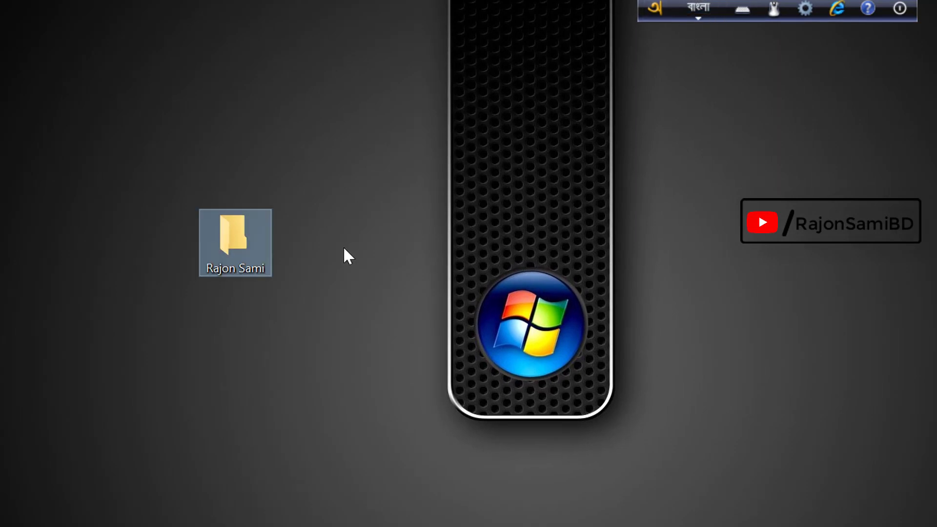
{"action": "key", "text": "F2"}
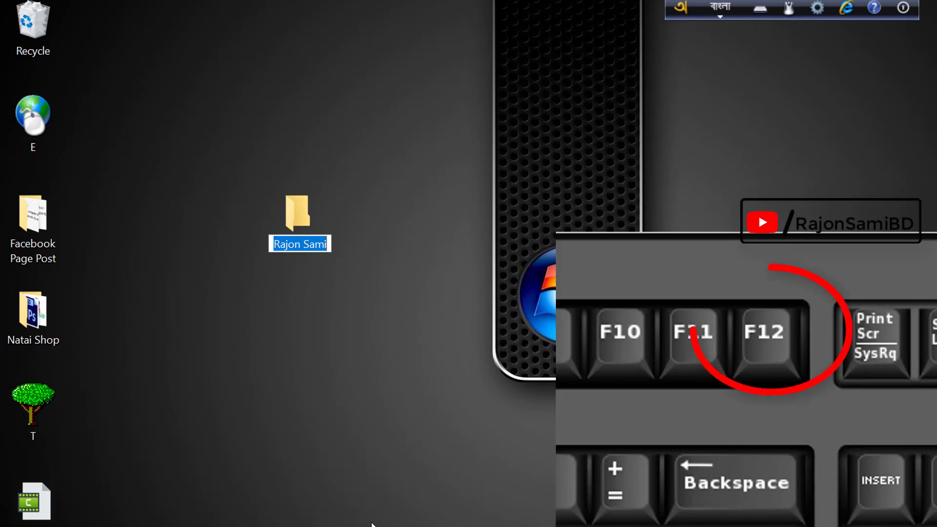
{"action": "key", "text": "F12"}
{"action": "key", "text": "F12"}
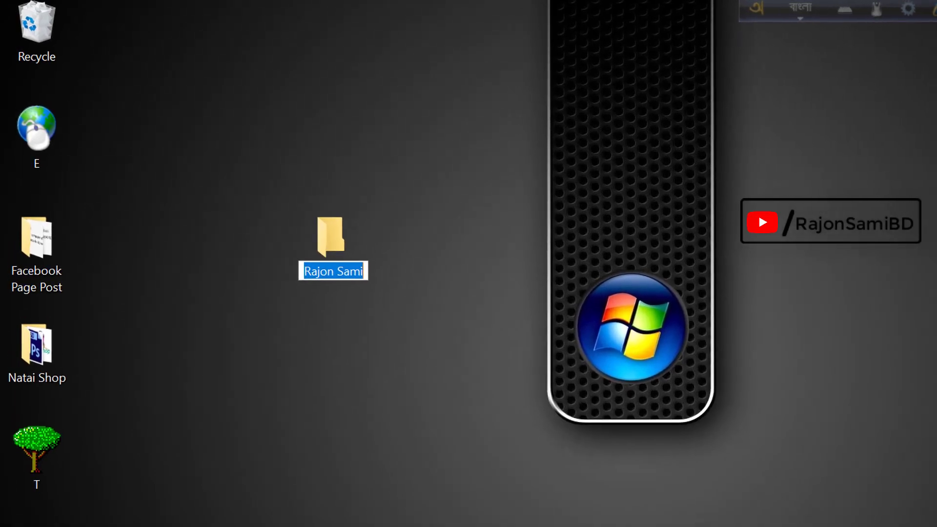
- Replace the folder's English name with 'কাজের ফোল্ডার' and confirm it
{"action": "key", "text": "BackSpace"}
{"action": "type", "text": "কাজের"}
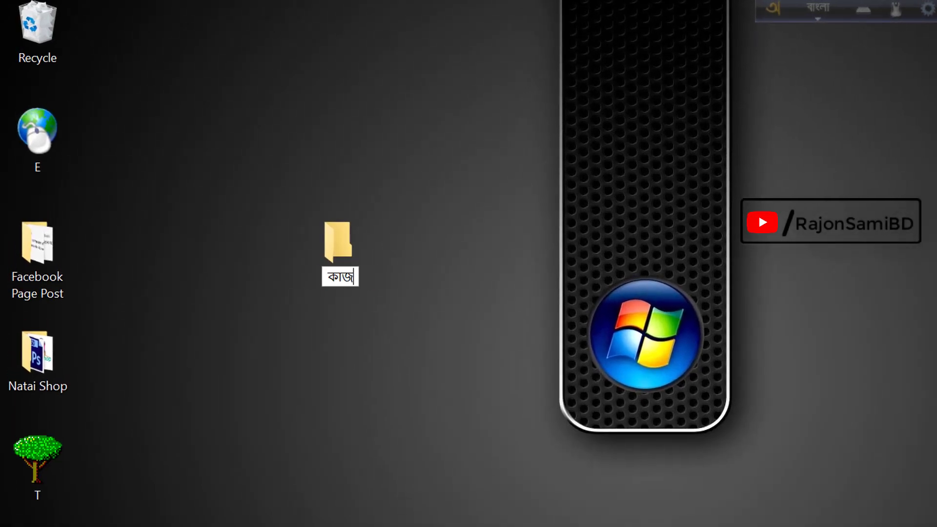
{"action": "type", "text": " ফ"}
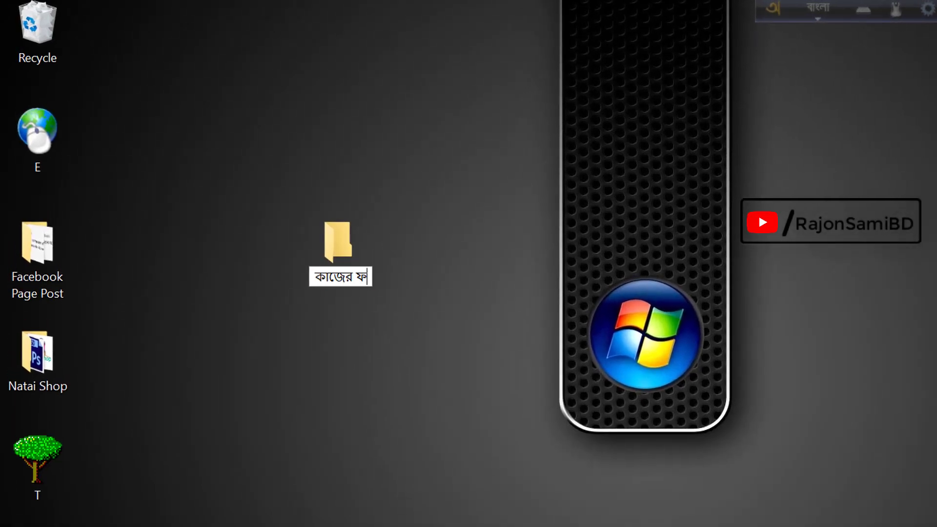
{"action": "type", "text": "োল্ডার"}
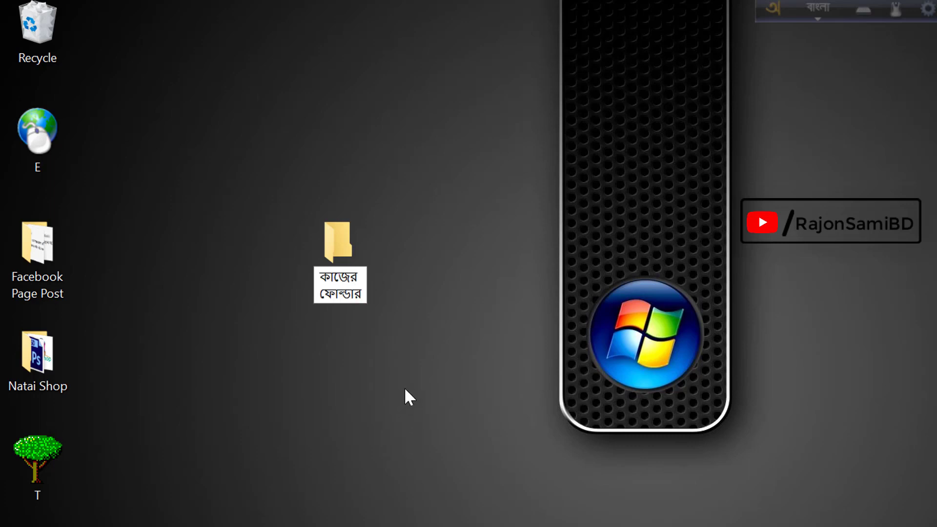
{"action": "key", "text": "Return"}
{"action": "left_click", "coordinate": [415, 258]}
{"action": "left_click_drag", "start_coordinate": [272, 170], "coordinate": [396, 336]}
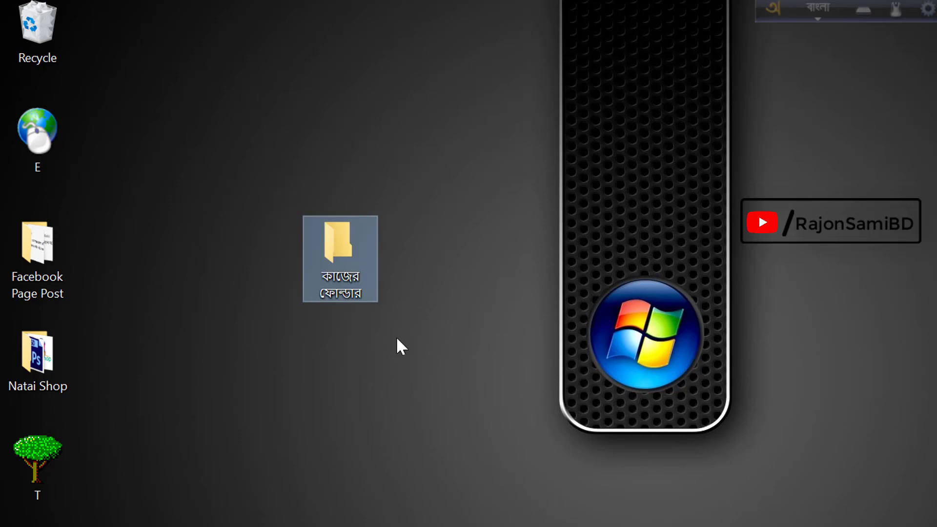
- Delete the কাজের ফোল্ডার folder and switch the Bangla keyboard to Unicode
{"action": "left_click", "coordinate": [400, 320]}
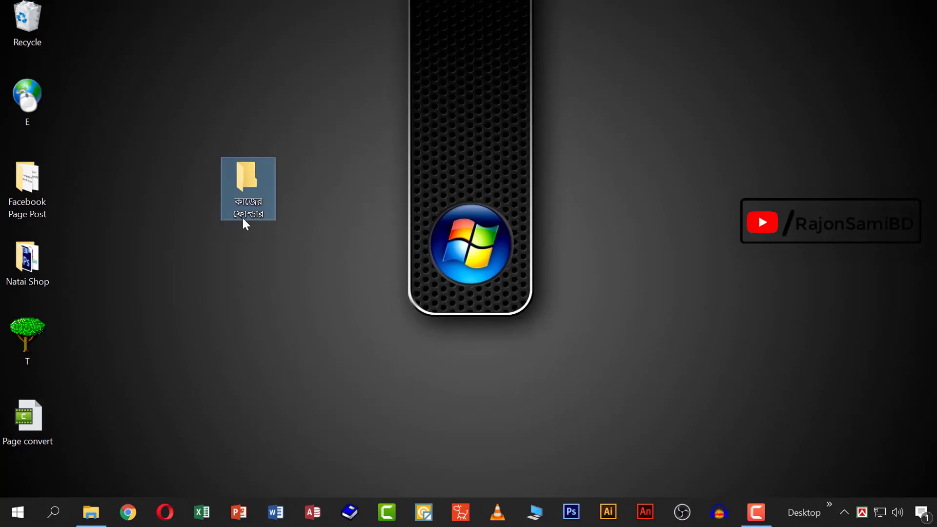
{"action": "key", "text": "Delete"}
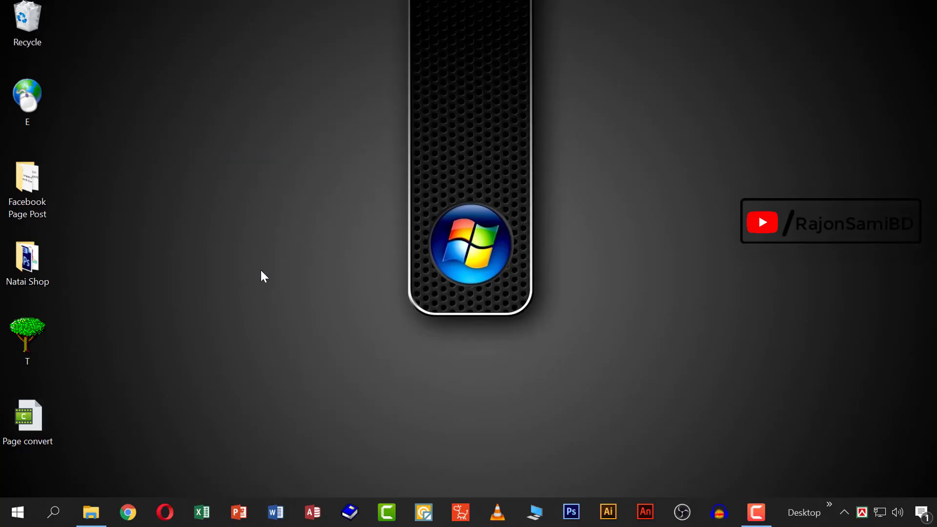
{"action": "key", "text": "ctrl+shift+n"}
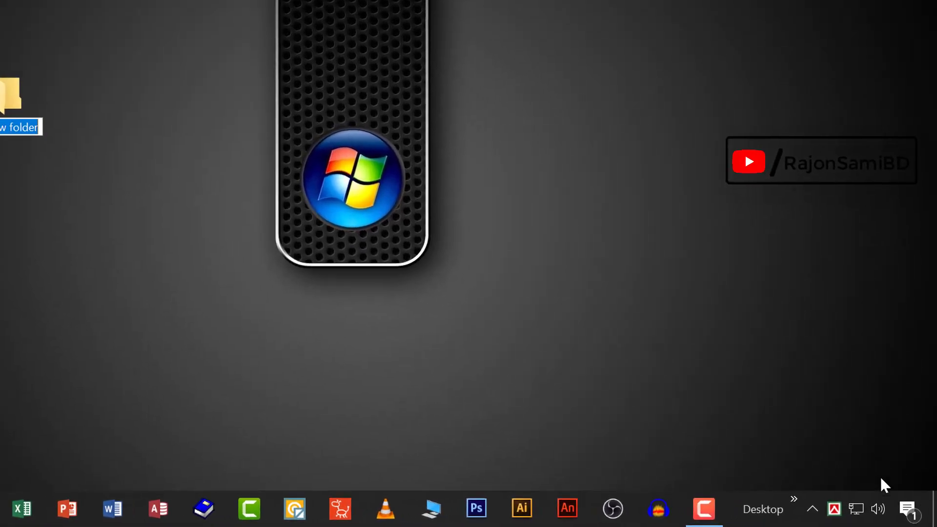
{"action": "right_click", "coordinate": [834, 508]}
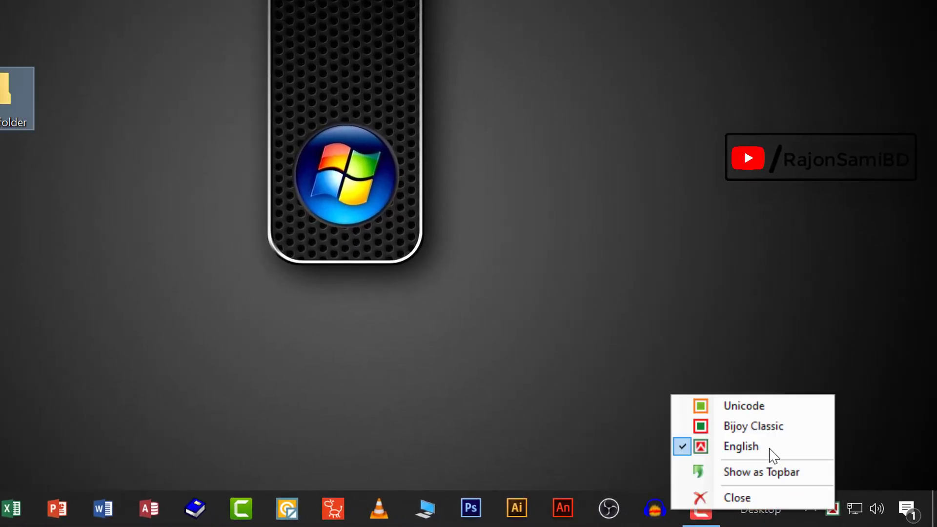
{"action": "left_click", "coordinate": [762, 407]}
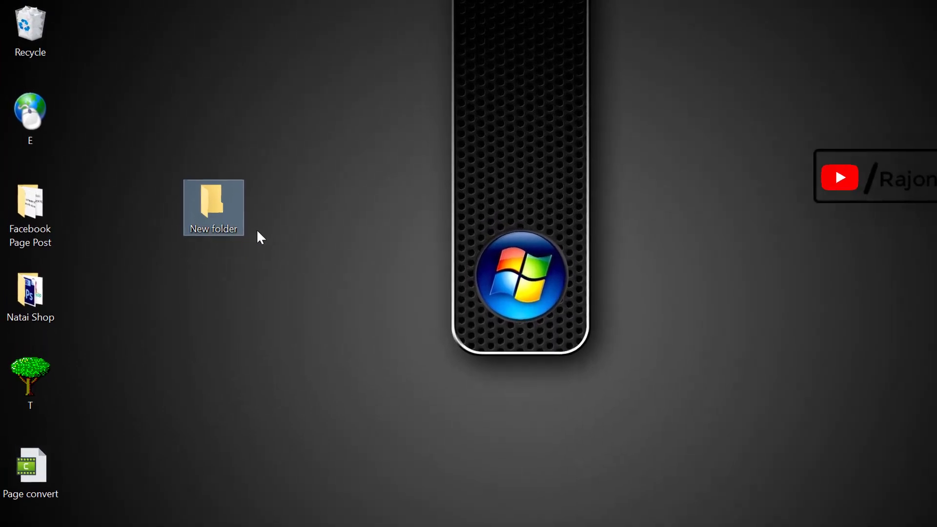
{"action": "key", "text": "Delete"}
- Create a new desktop folder and name it with a Bangla name typed in Unicode
{"action": "right_click", "coordinate": [256, 200]}
{"action": "mouse_move", "coordinate": [362, 357]}
{"action": "left_click", "coordinate": [472, 360]}
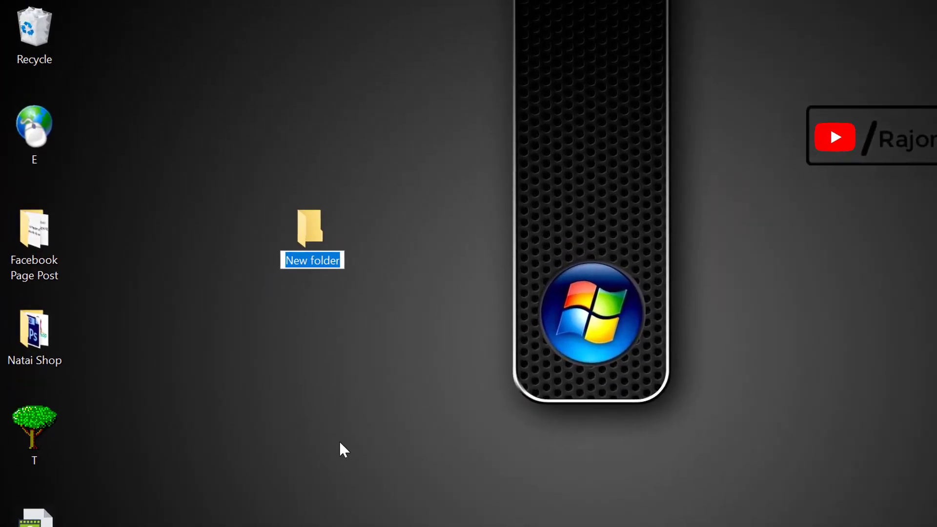
{"action": "type", "text": "সামি"}
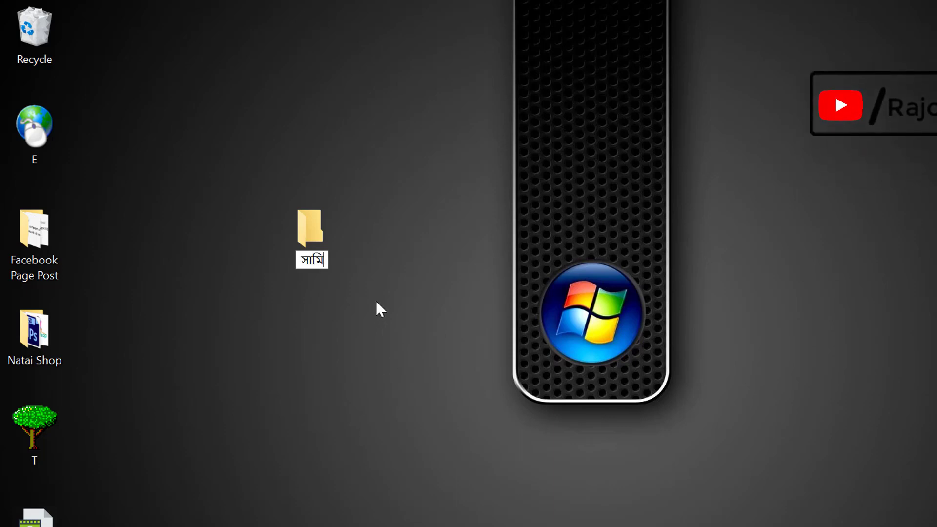
{"action": "left_click", "coordinate": [394, 269]}
{"action": "left_click_drag", "start_coordinate": [264, 305], "coordinate": [308, 351]}
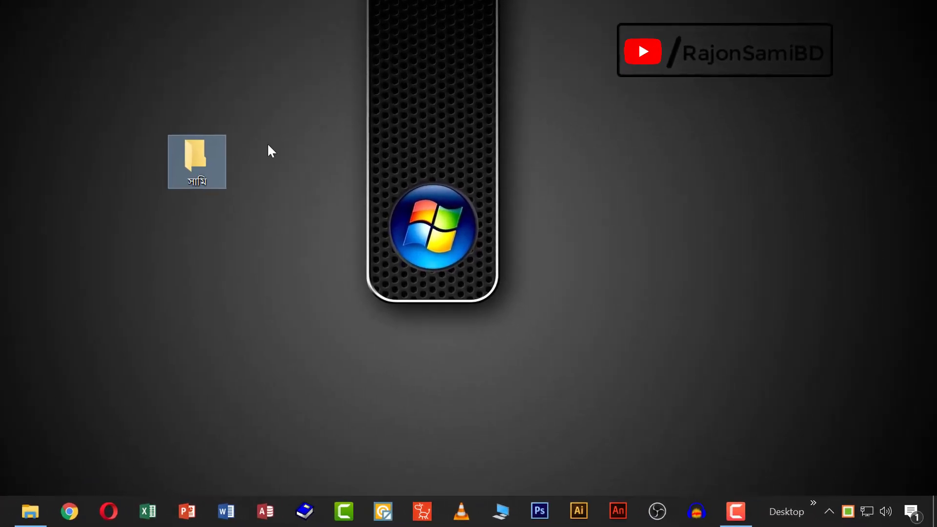
- Switch typing to English and undo the folder's rename back to New folder
{"action": "left_click", "coordinate": [847, 511]}
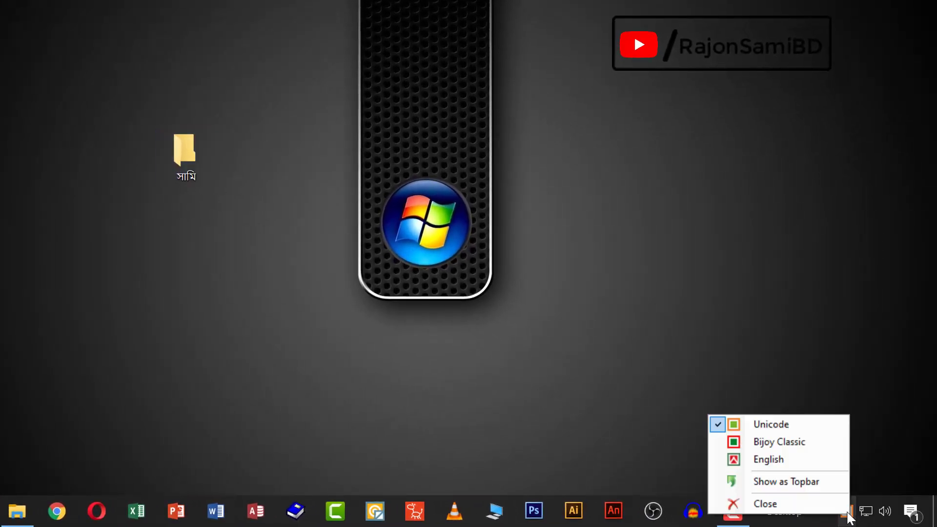
{"action": "left_click", "coordinate": [789, 462]}
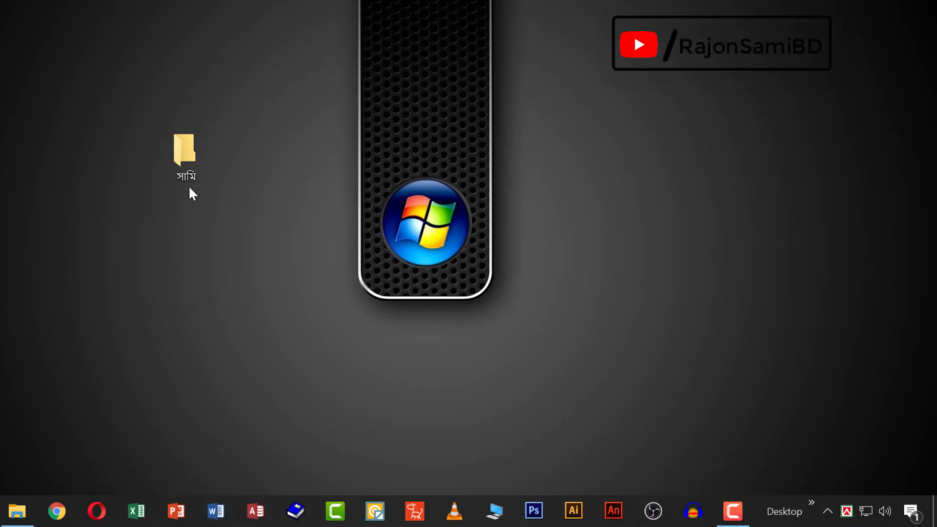
{"action": "right_click", "coordinate": [157, 145]}
{"action": "left_click", "coordinate": [215, 249]}
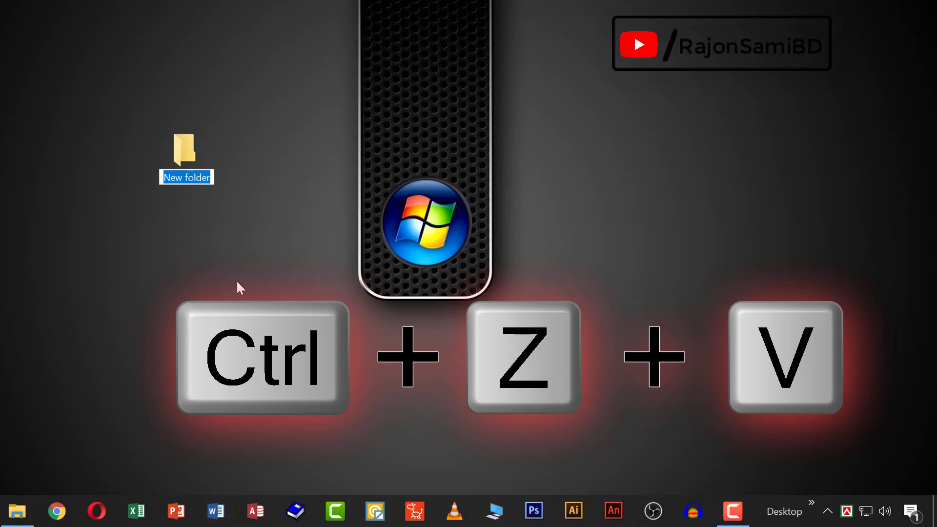
- Switch back to Bangla and name the folder 'কম্পিউটার'
{"action": "key", "text": "ctrl+alt+b"}
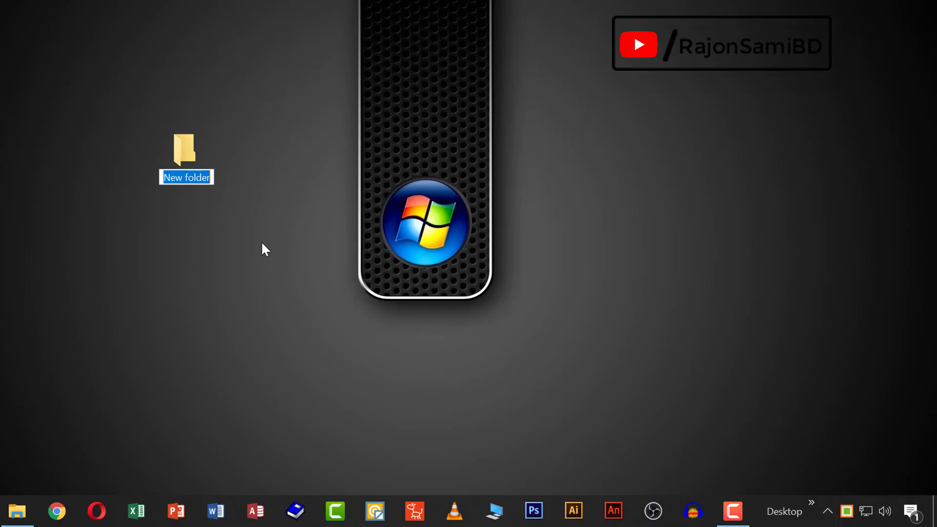
{"action": "type", "text": "কম্পিউটা"}
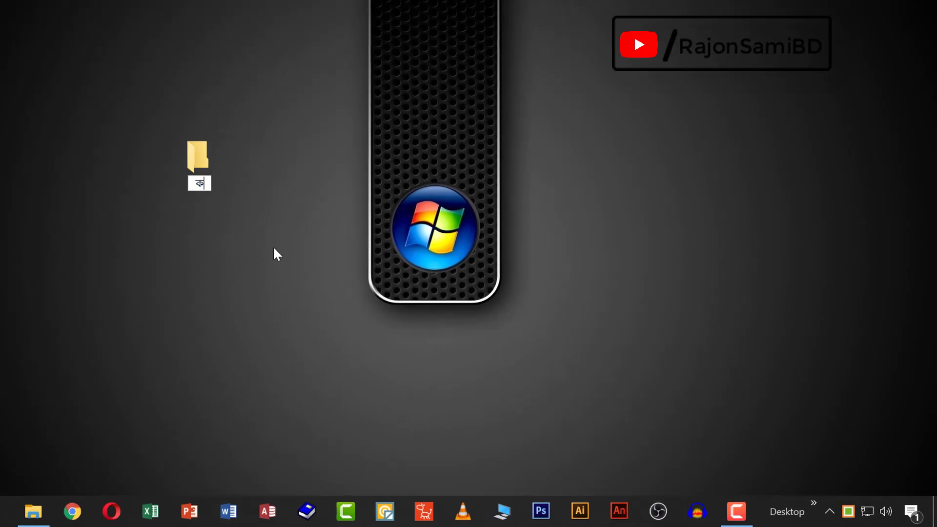
{"action": "type", "text": "র"}
{"action": "key", "text": "Return"}
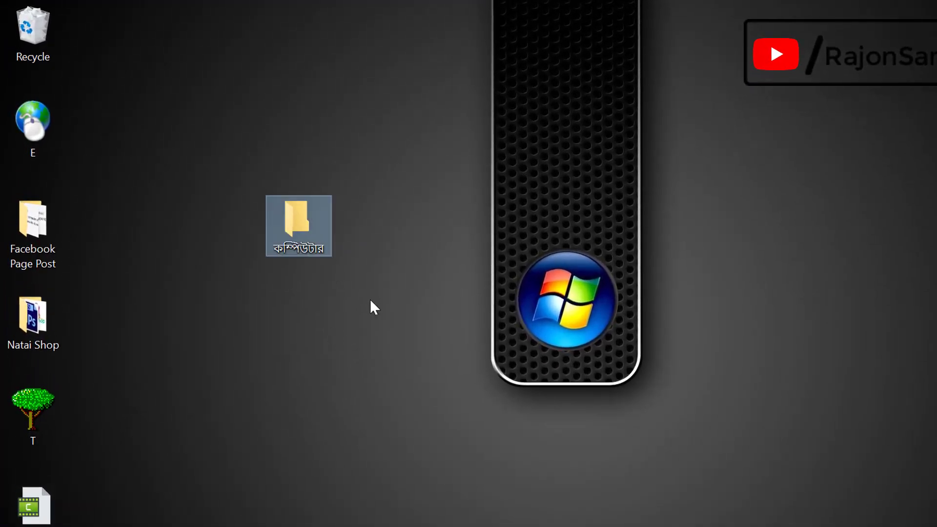
{"action": "left_click_drag", "start_coordinate": [196, 159], "coordinate": [363, 309]}
{"action": "left_click", "coordinate": [363, 309]}
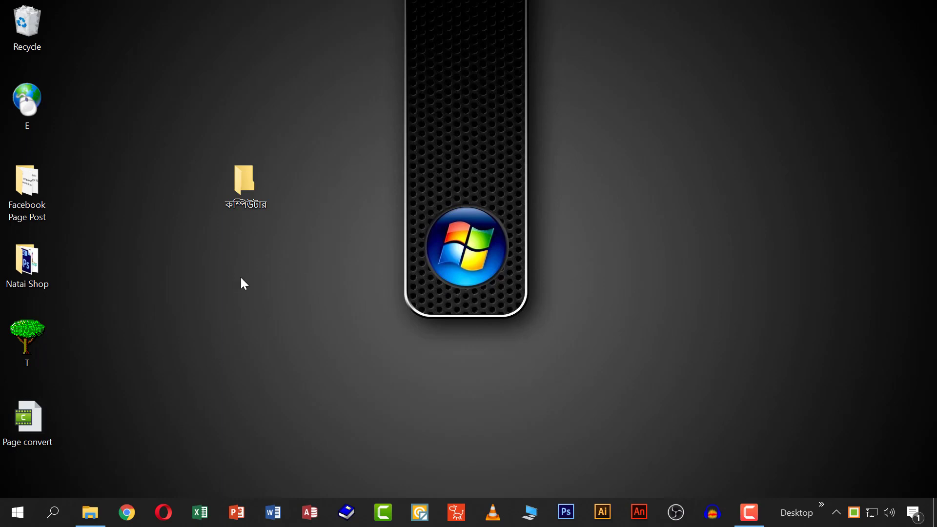
- Delete the কম্পিউটার folder and search the web for Google Translate
{"action": "left_click", "coordinate": [246, 183]}
{"action": "key", "text": "Delete"}
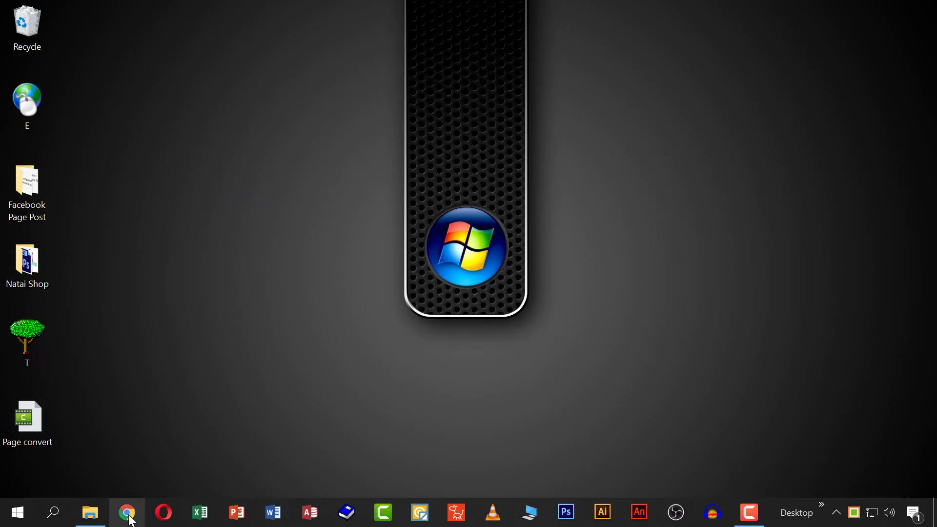
{"action": "left_click", "coordinate": [129, 517]}
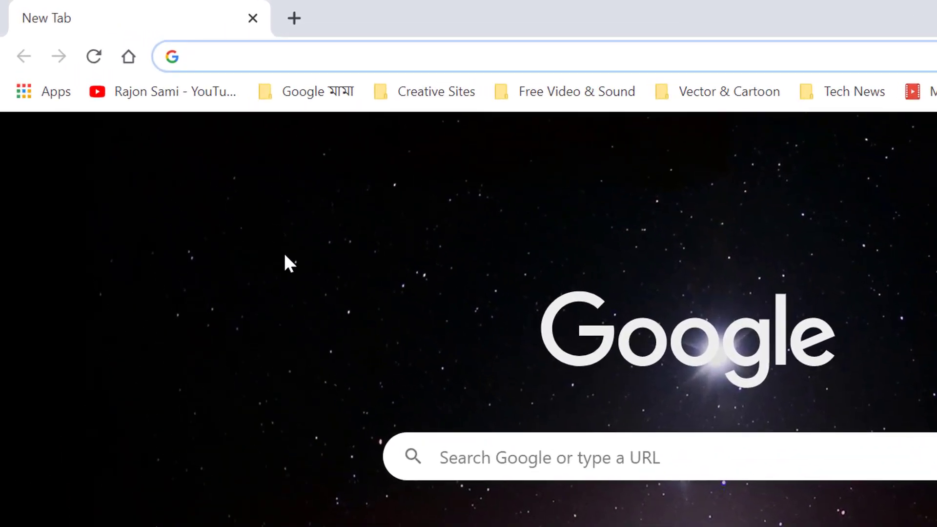
{"action": "type", "text": "google t"}
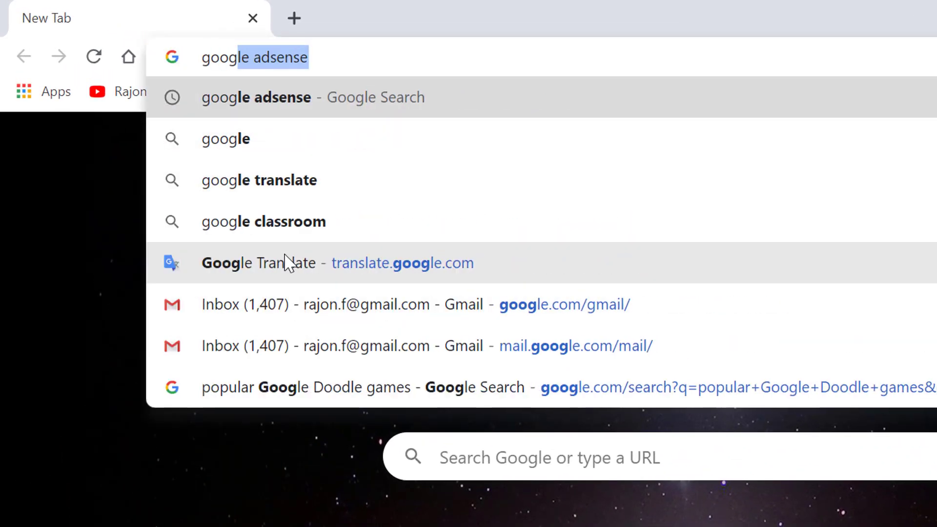
{"action": "type", "text": "ran"}
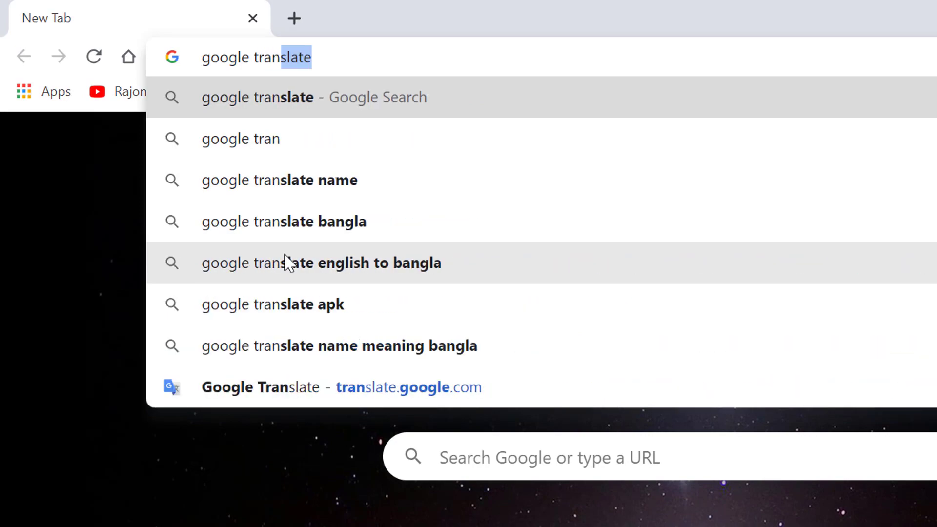
{"action": "key", "text": "Return"}
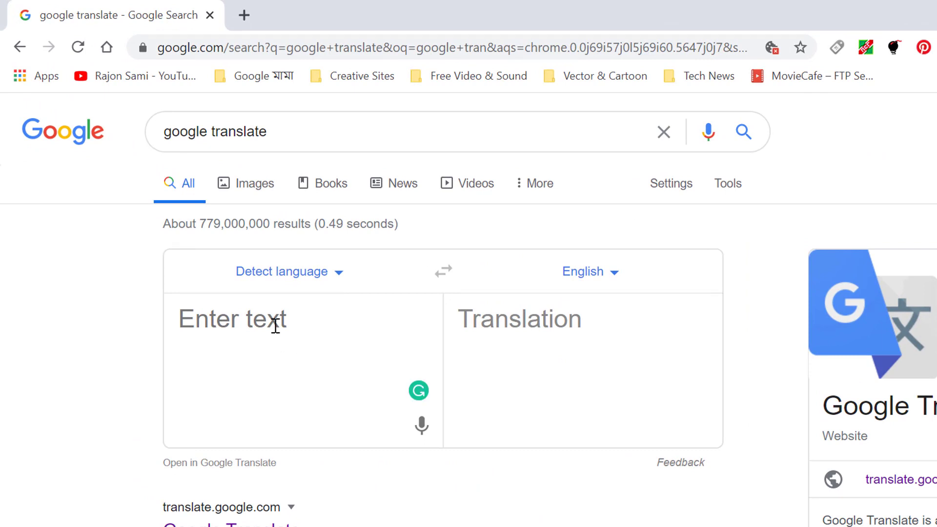
- Translate 'my folder' into Bangla and copy the result 'আমার ফোল্ডার'
{"action": "type", "text": "my folder"}
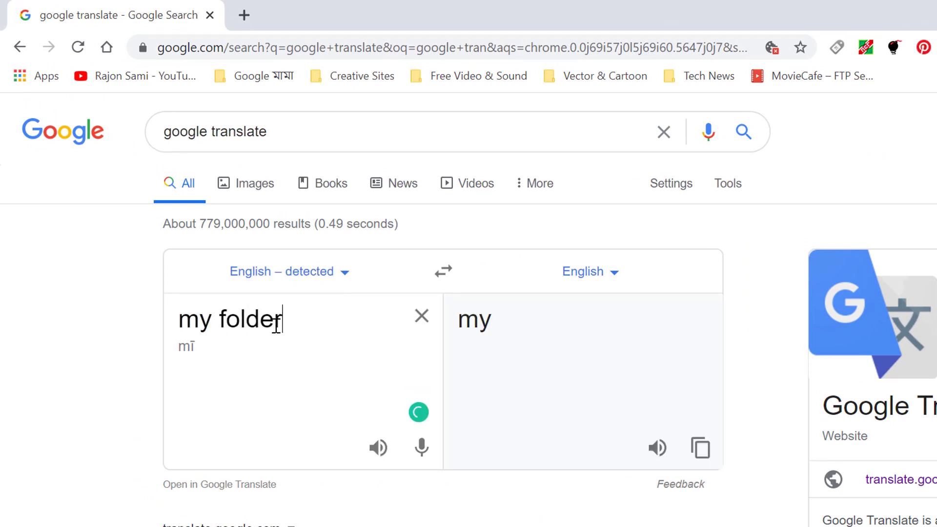
{"action": "left_click", "coordinate": [605, 270]}
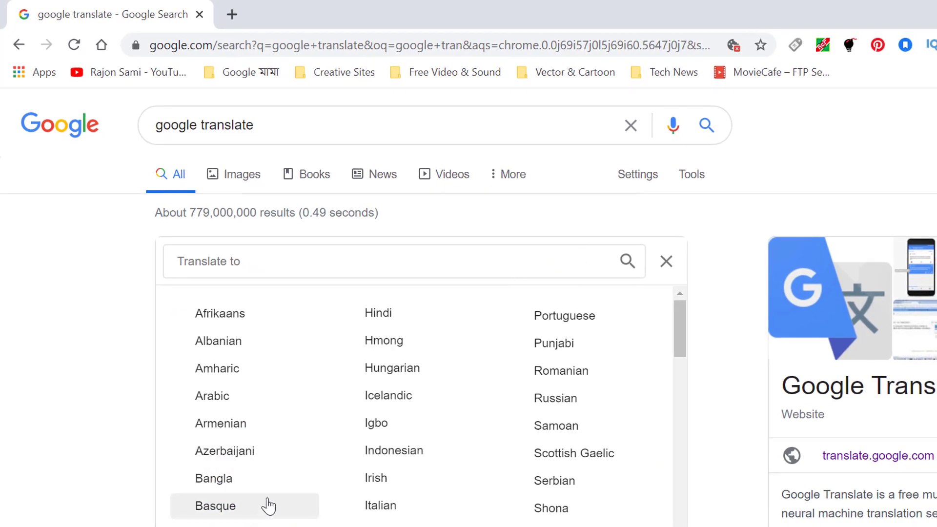
{"action": "left_click", "coordinate": [228, 483]}
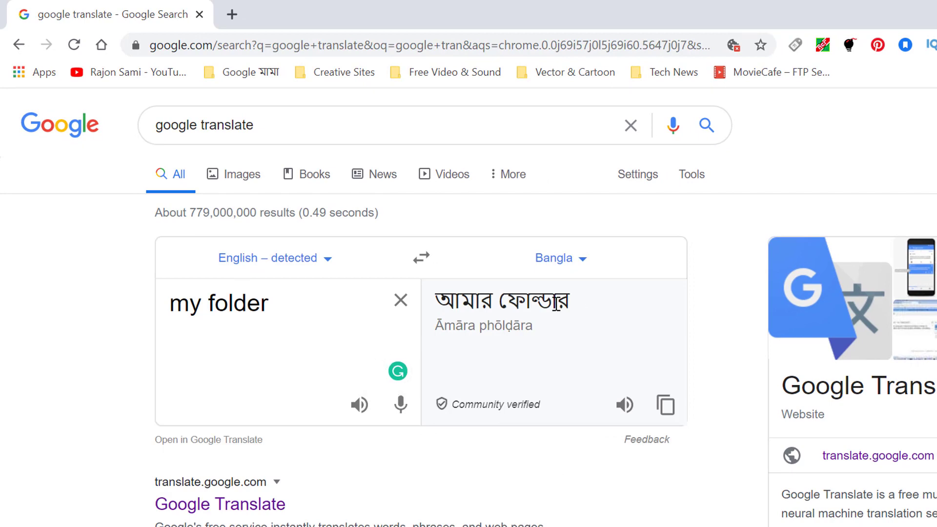
{"action": "key", "text": "ctrl+a"}
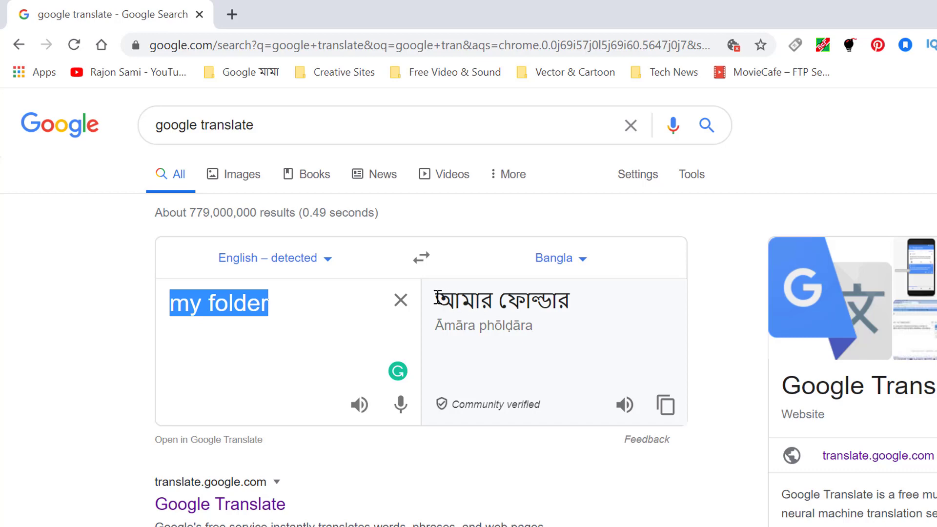
{"action": "left_click_drag", "start_coordinate": [438, 297], "coordinate": [581, 304]}
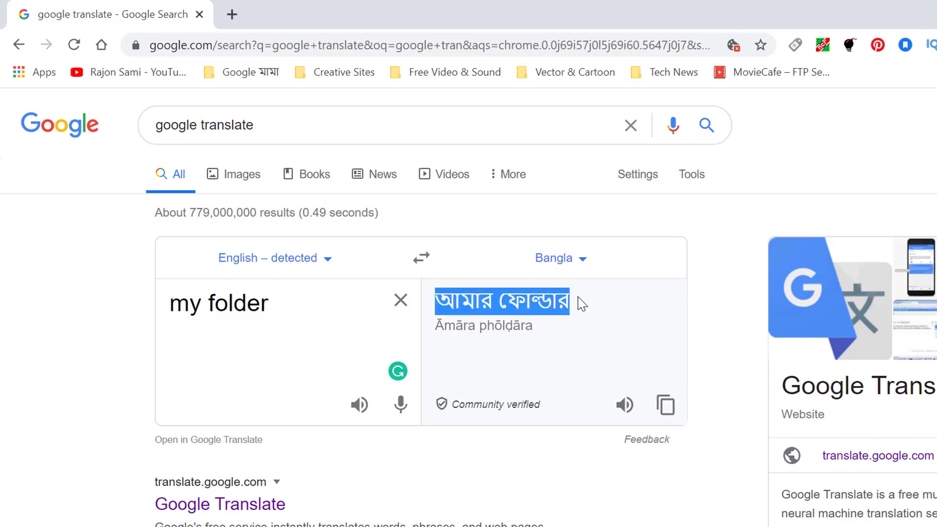
{"action": "right_click", "coordinate": [480, 300]}
{"action": "left_click", "coordinate": [540, 315]}
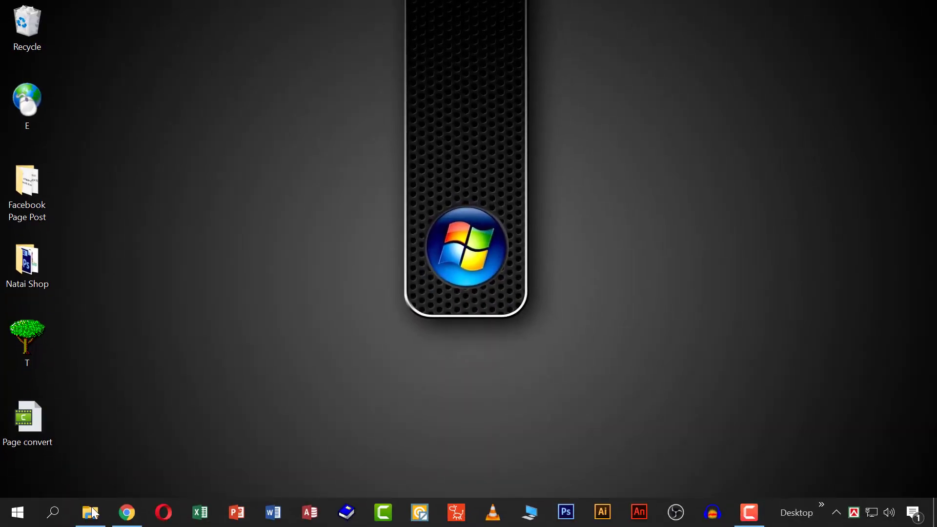
- Create a folder in 168. Folder Name in Bangla and paste 'আমার ফোল্ডার' as its name
{"action": "left_click", "coordinate": [89, 512]}
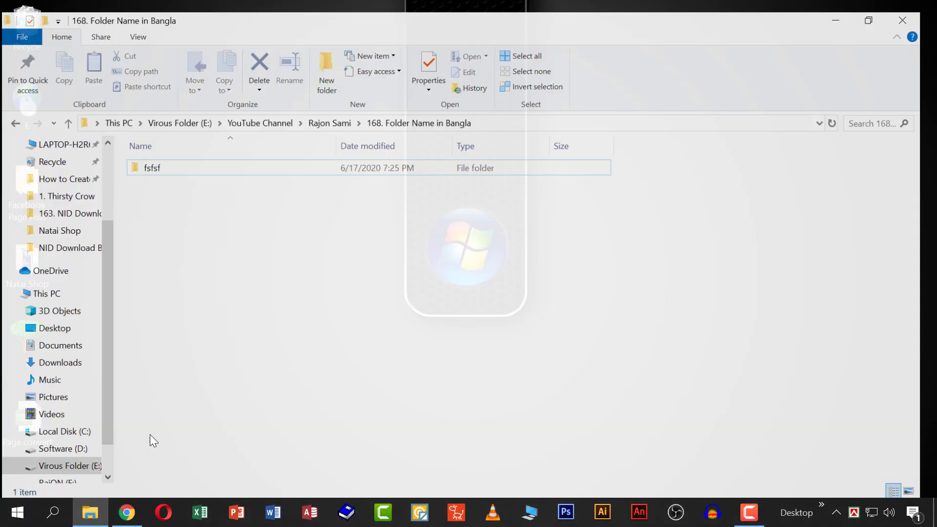
{"action": "right_click", "coordinate": [287, 256]}
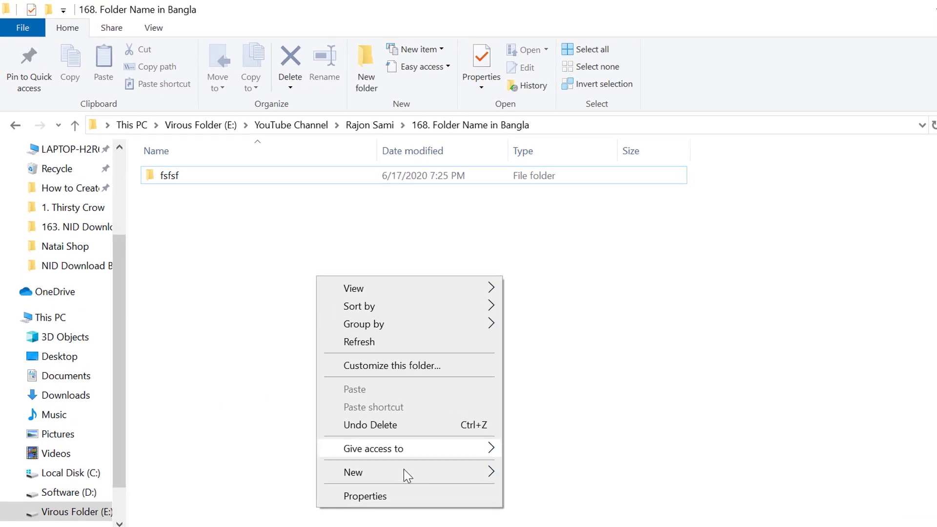
{"action": "mouse_move", "coordinate": [367, 429]}
{"action": "left_click", "coordinate": [567, 322]}
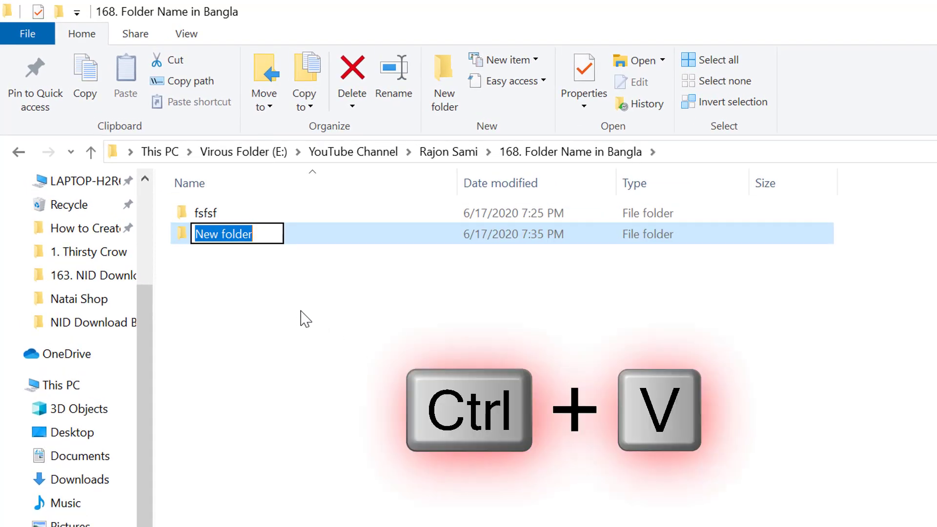
{"action": "key", "text": "ctrl+v"}
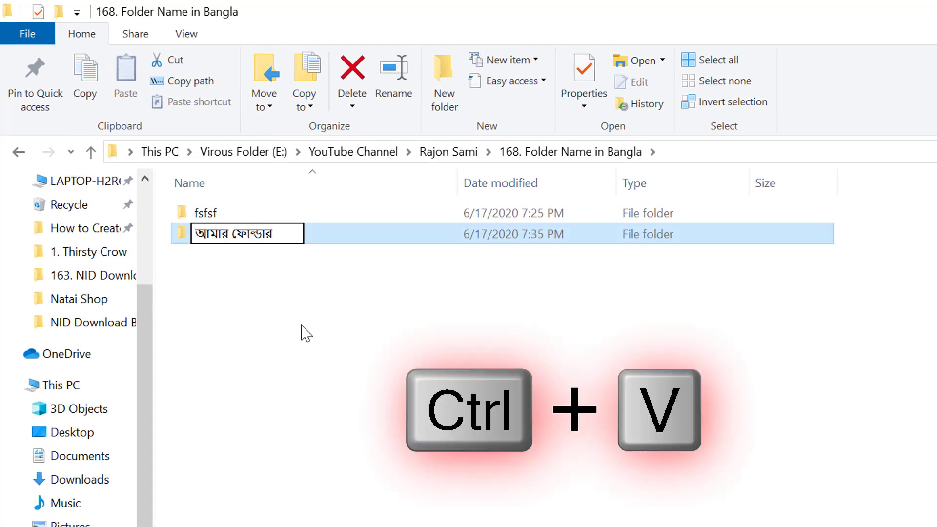
{"action": "left_click", "coordinate": [295, 322]}
{"action": "left_click", "coordinate": [266, 234]}
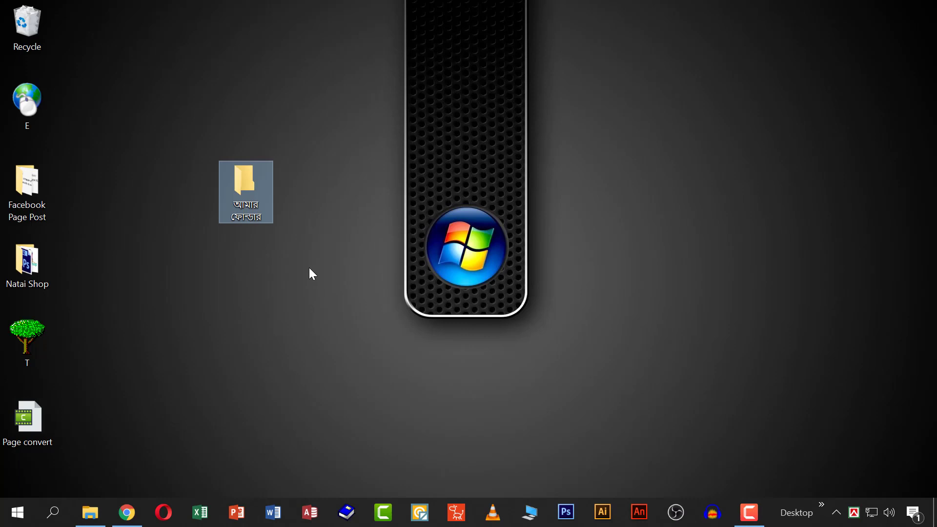
- Put the desktop folder 'আমার ফোল্ডার' into rename mode, keeping its current label
{"action": "left_click", "coordinate": [310, 272]}
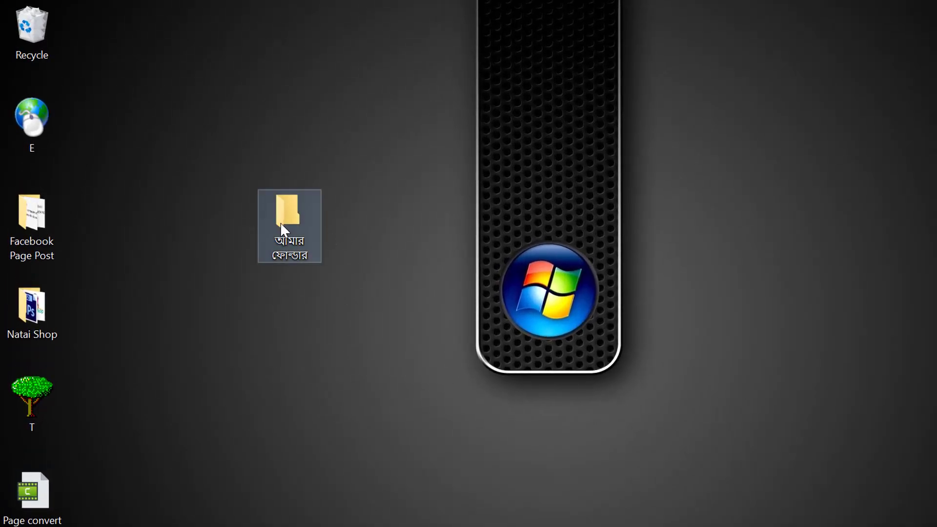
{"action": "left_click", "coordinate": [290, 222]}
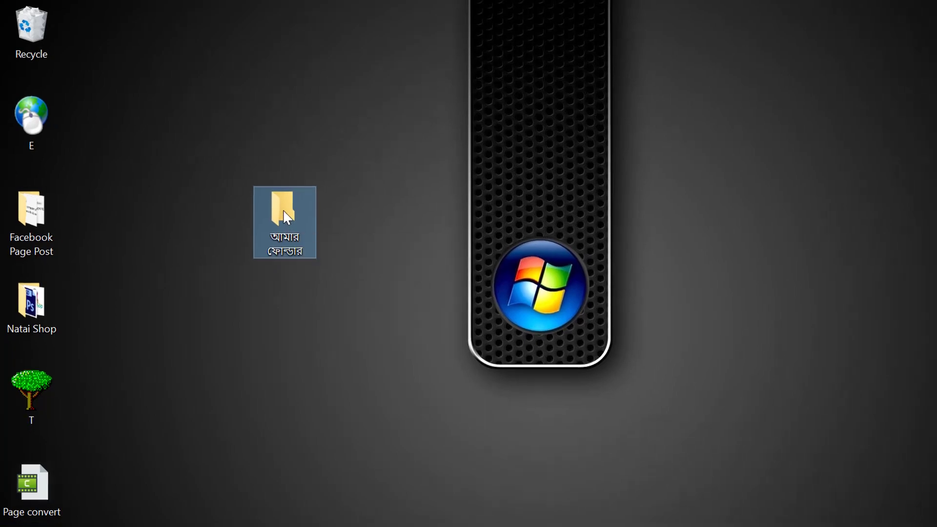
{"action": "right_click", "coordinate": [289, 219]}
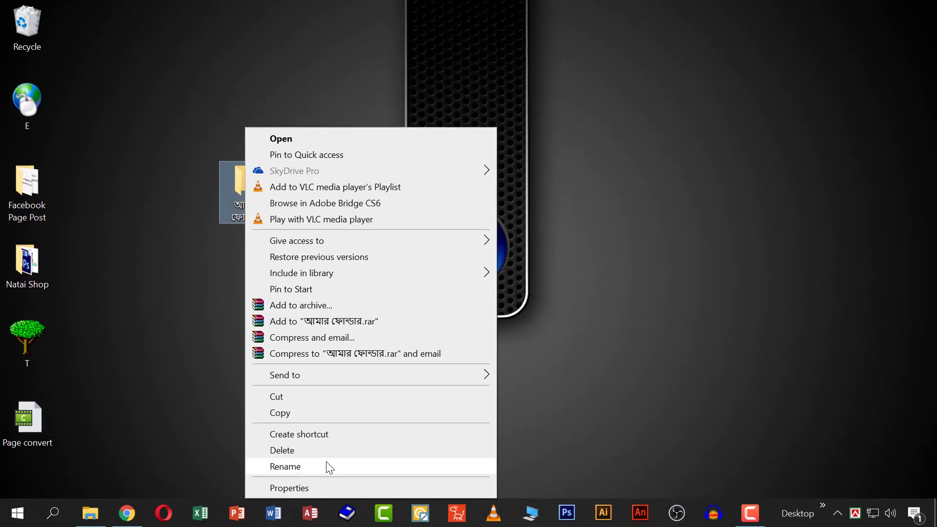
{"action": "left_click", "coordinate": [326, 466]}
{"action": "key", "text": "Return"}
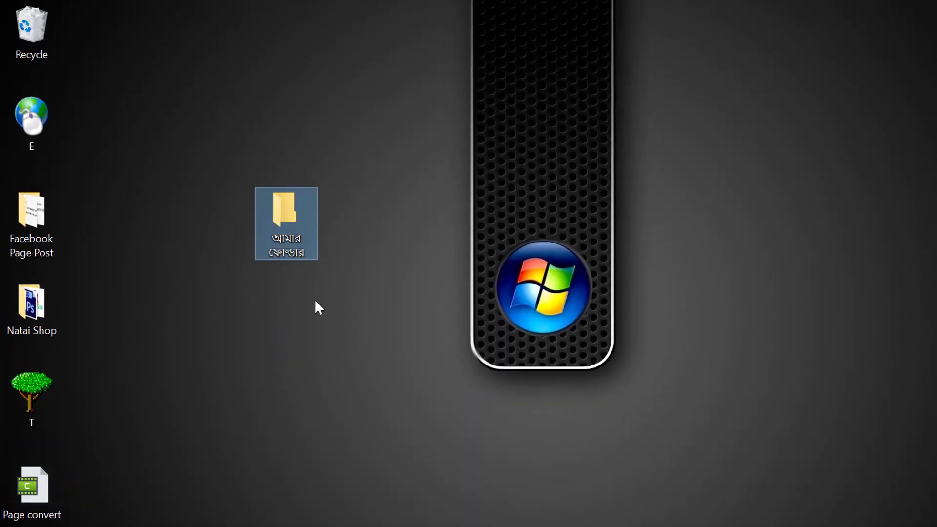
{"action": "key", "text": "F2"}
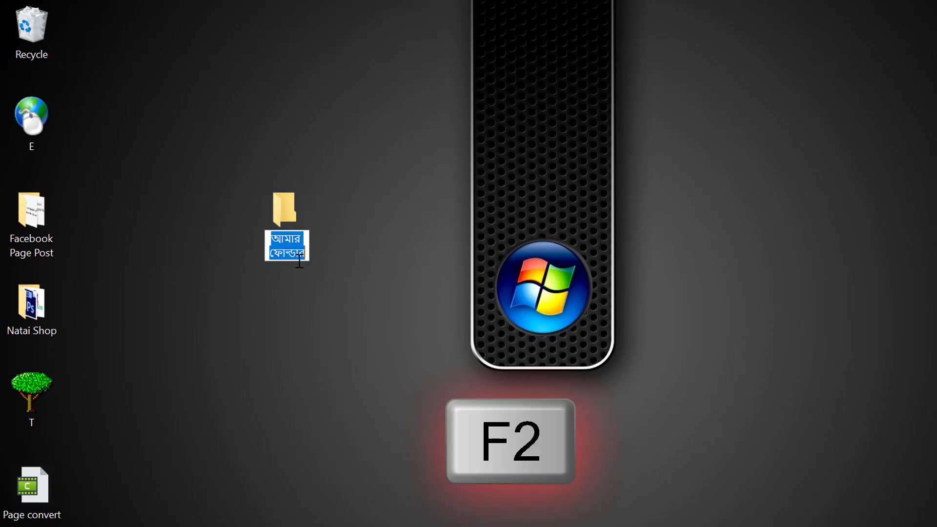
{"action": "key", "text": "Return"}
{"action": "right_click", "coordinate": [286, 208]}
{"action": "left_click", "coordinate": [373, 524]}
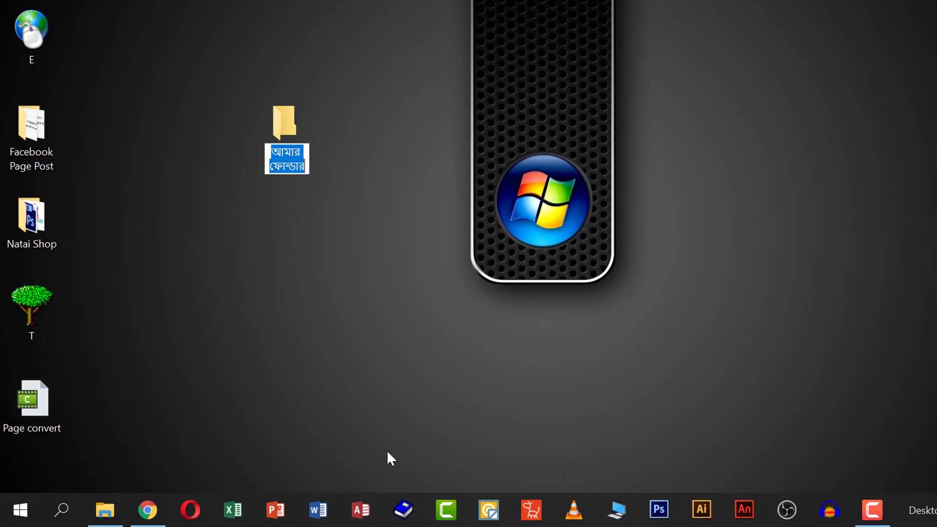
- Enter the mixed name 'My fsfj আমার' for the desktop folder, typing the Bangla word via Avro
{"action": "type", "text": "My fsfj"}
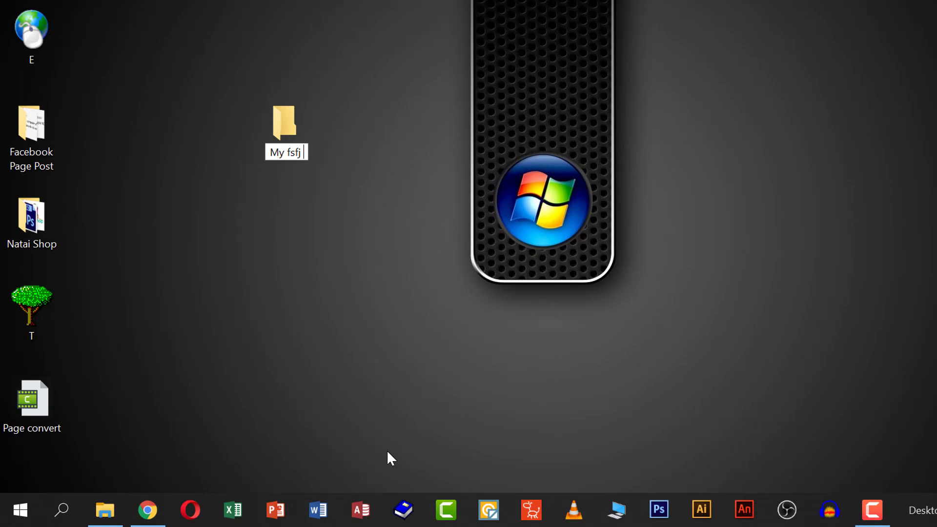
{"action": "type", "text": " আমার"}
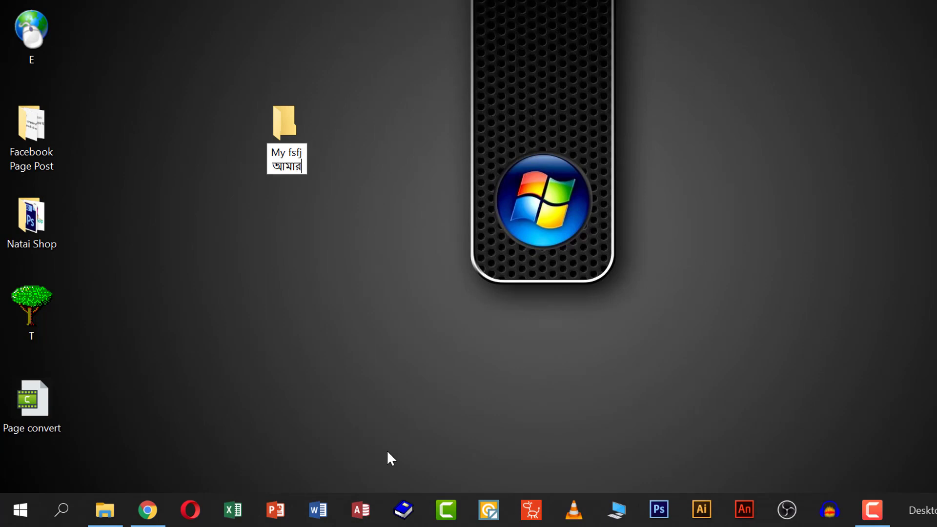
{"action": "key", "text": "Return"}
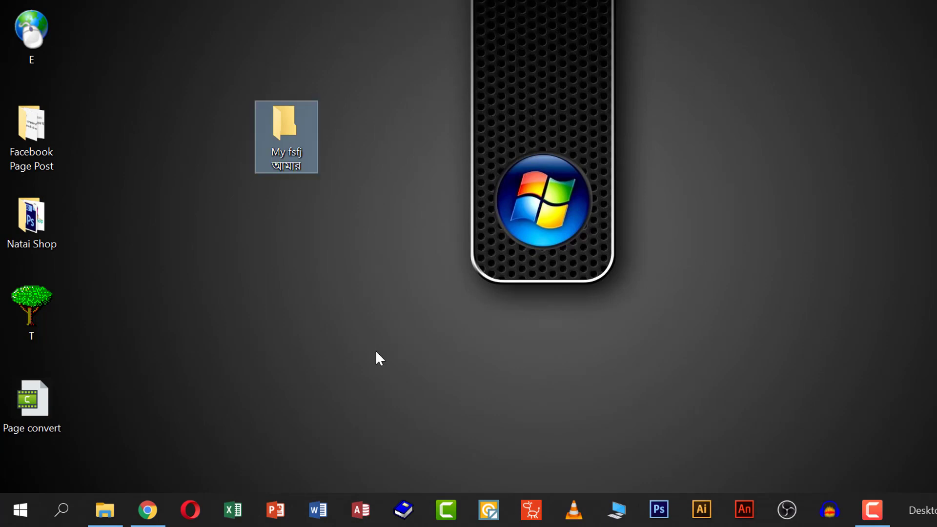